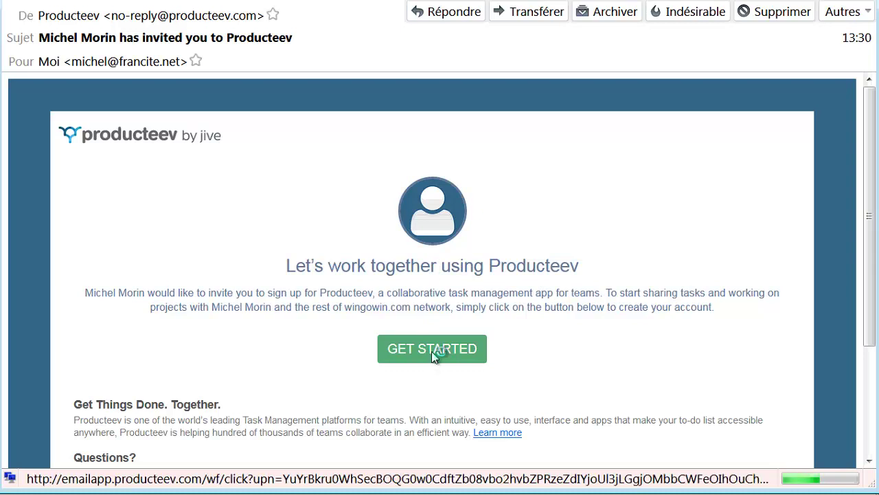
- Follow the GET STARTED link in the Producteev invitation e-mail to reach sign-up
left_click(433, 356)
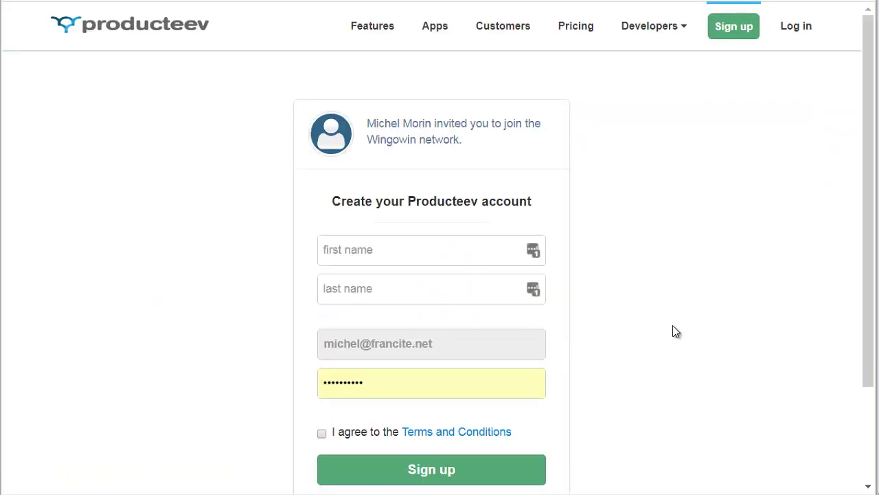
- Enter the first and last name, replace the prefilled password with a new one, and accept the terms
left_click(396, 251)
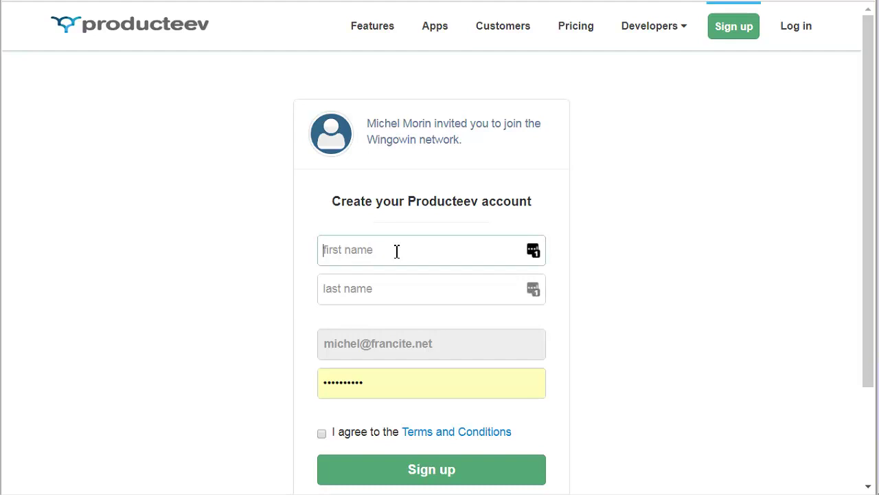
type("MichelTest")
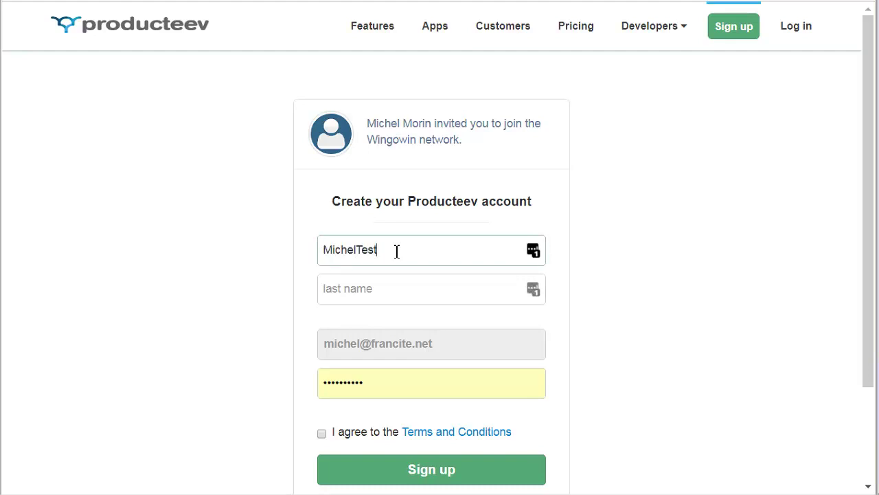
left_click(403, 289)
type("MorinTest")
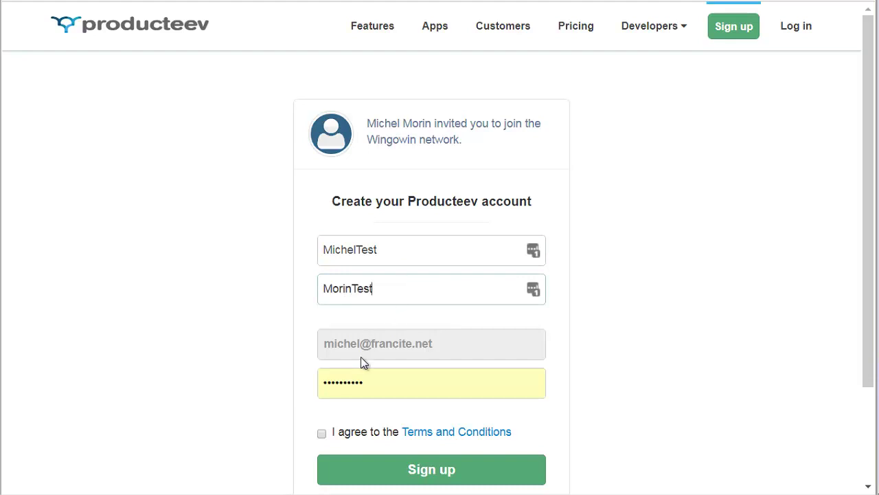
left_click_drag(385, 382, 281, 389)
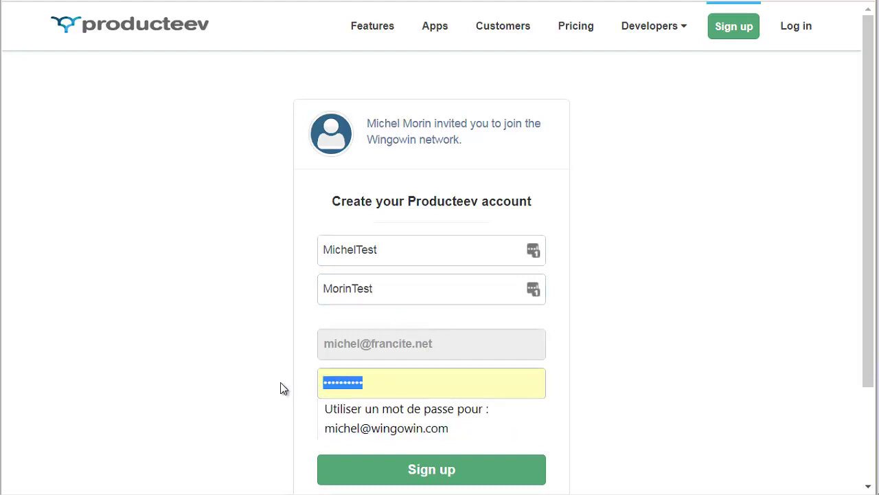
type("test123456")
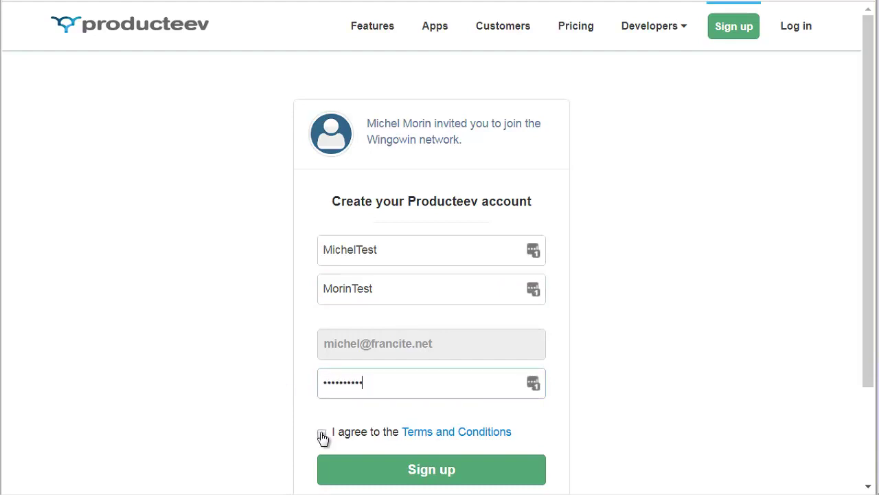
left_click(322, 434)
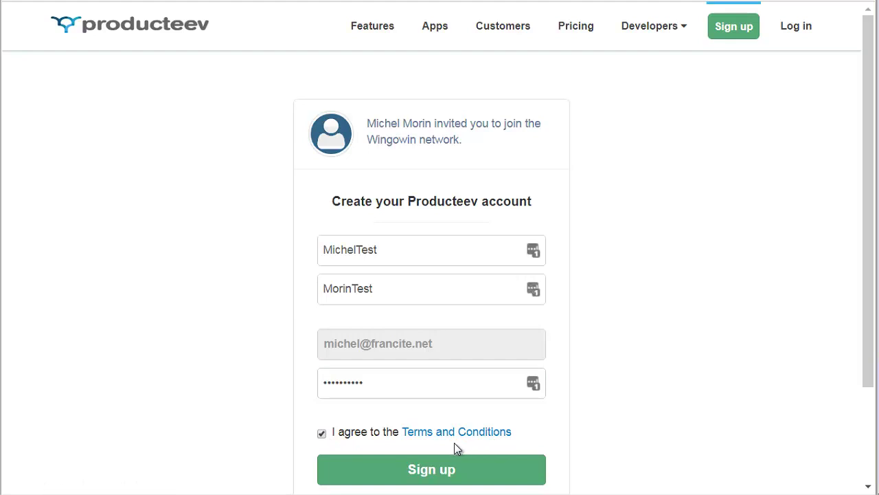
- Sign up, skip choosing projects to track, and end the welcome tour
left_click(435, 471)
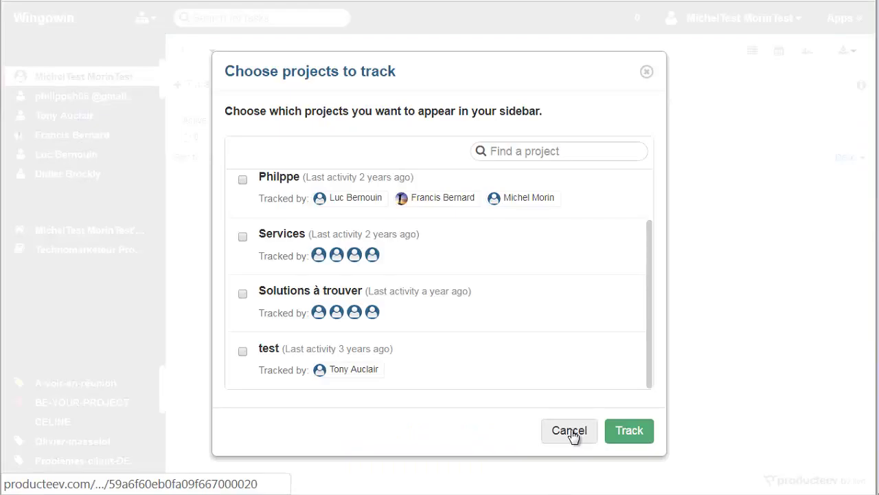
left_click(569, 430)
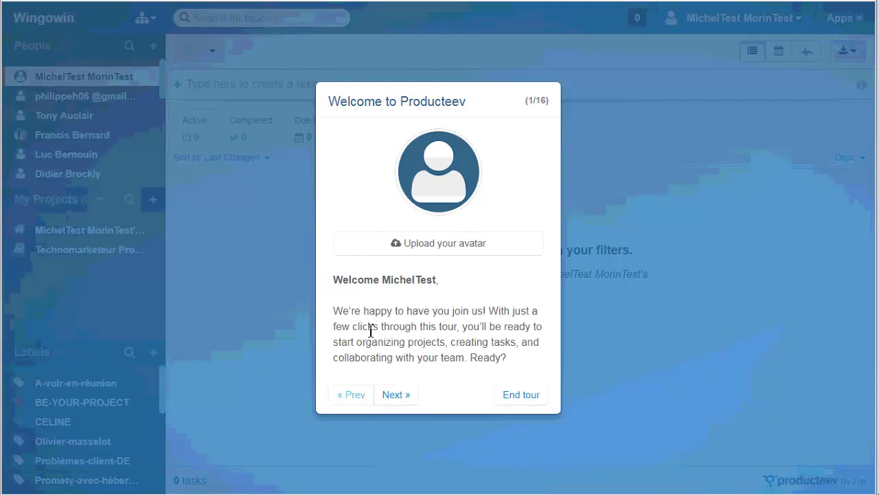
left_click(522, 396)
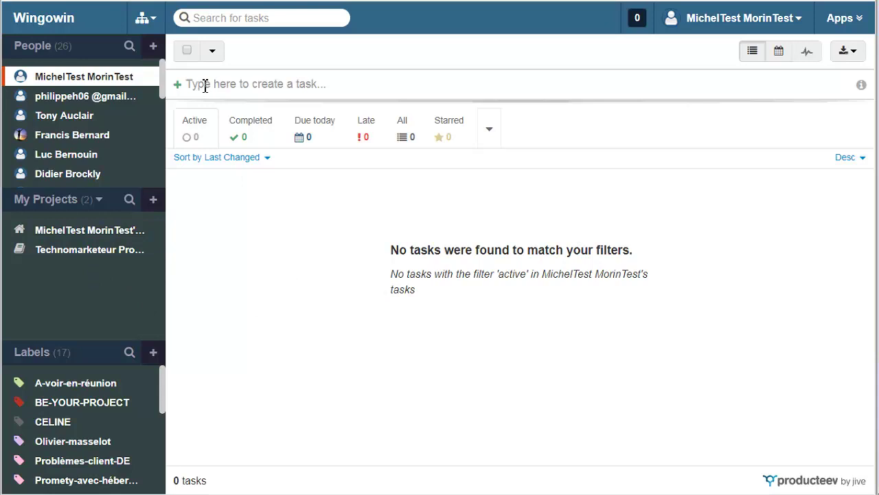
- Check the private project's tasks, then switch to the empty Technomarketeur Projet task list
left_click(266, 84)
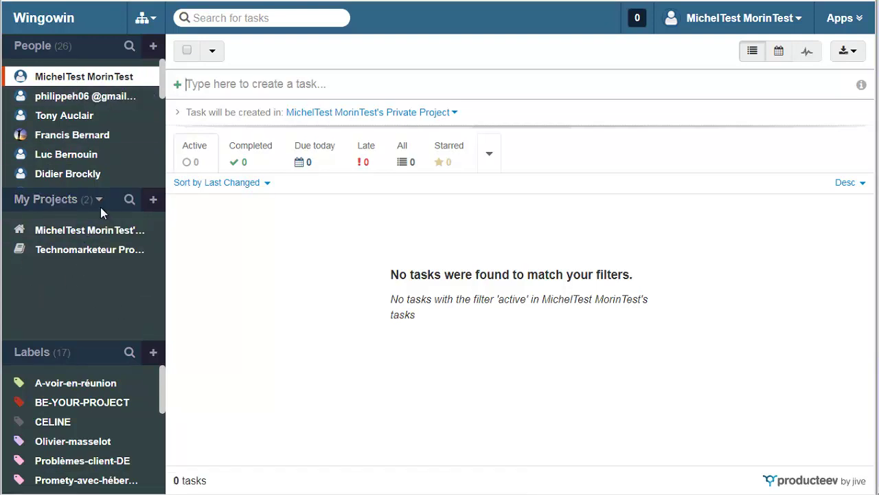
left_click(51, 232)
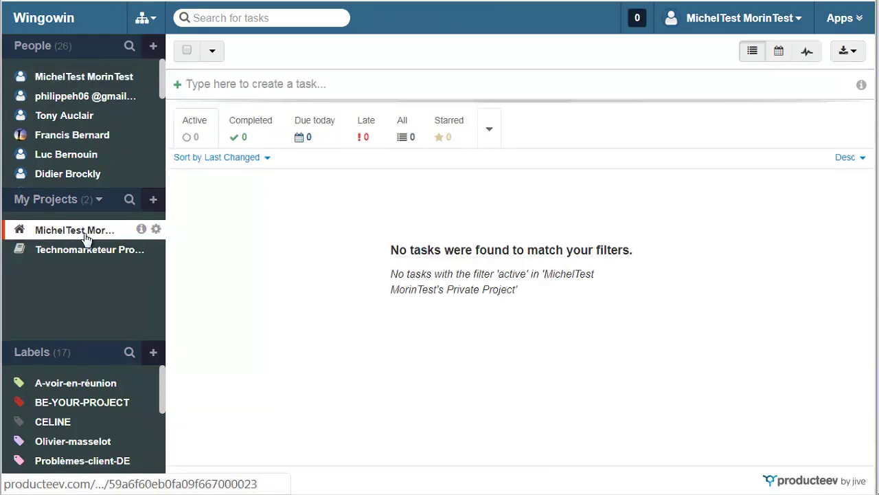
mouse_move(141, 232)
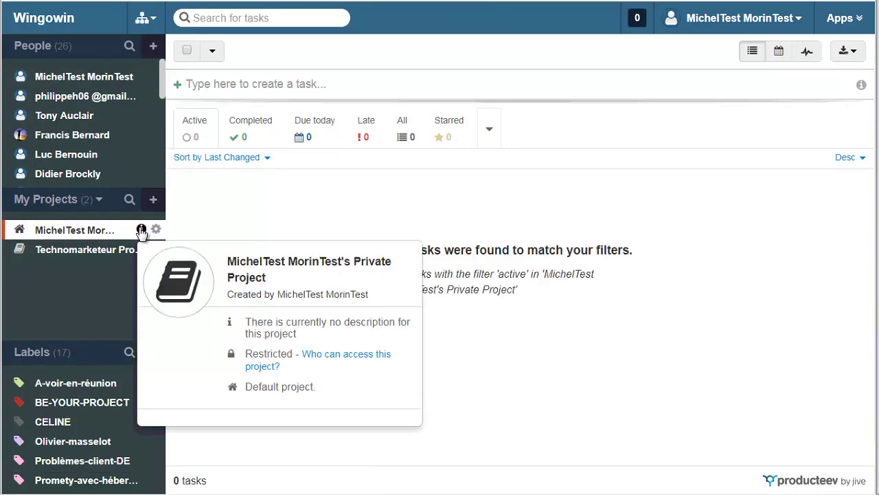
left_click(82, 251)
mouse_move(142, 250)
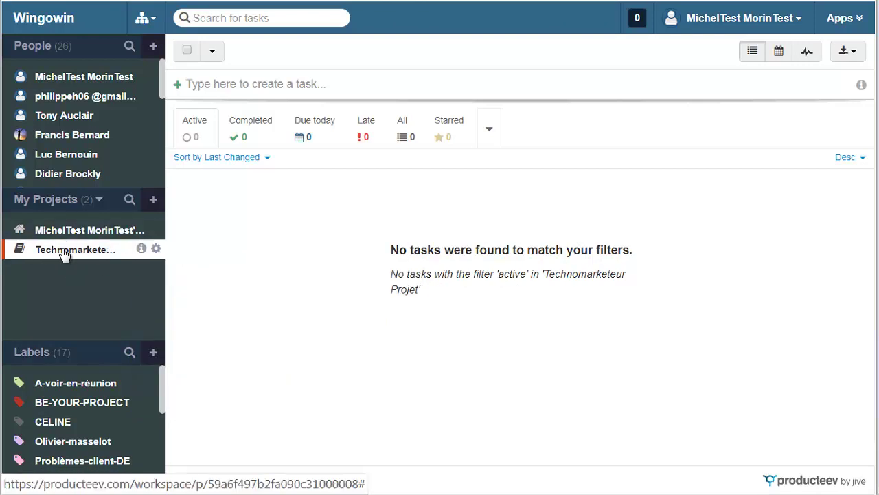
left_click(229, 84)
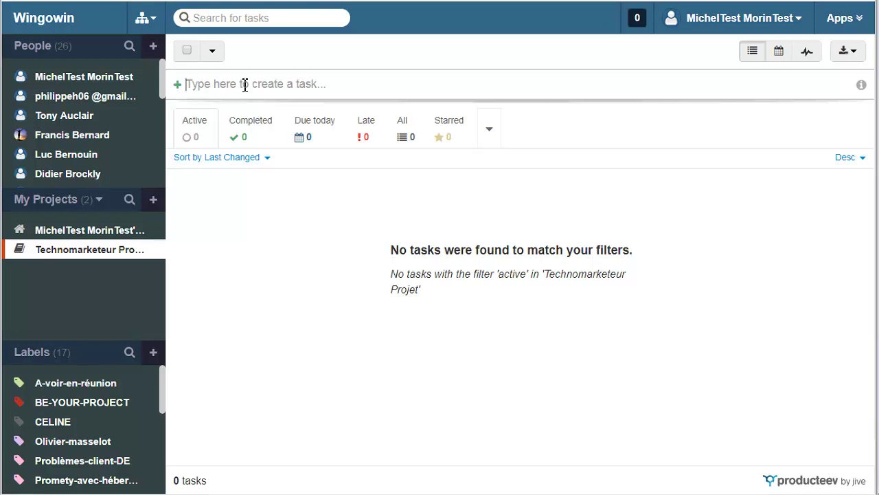
- Create the task 'Je veux une page de capture' and open its details
type("Je veux")
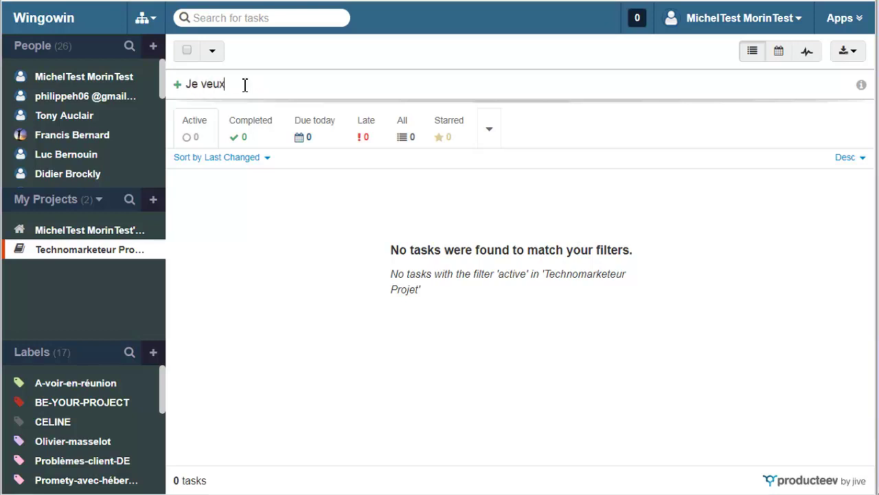
type(" une page de capture")
key("Return")
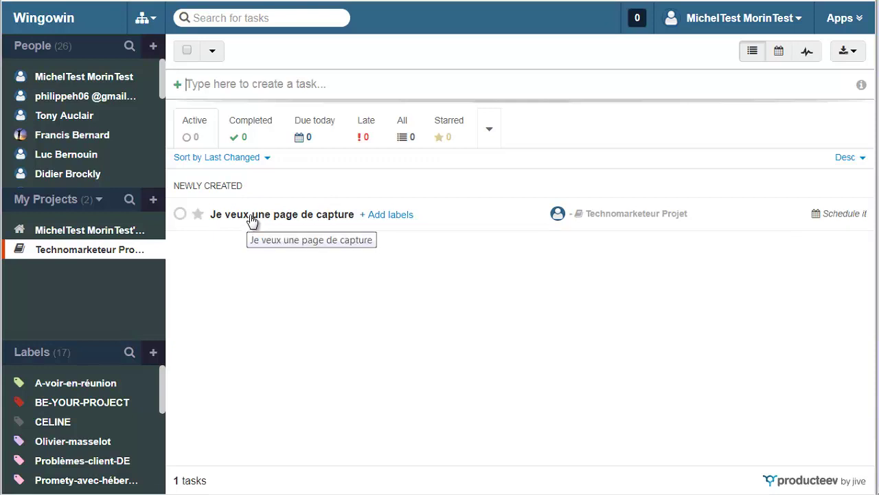
left_click(251, 218)
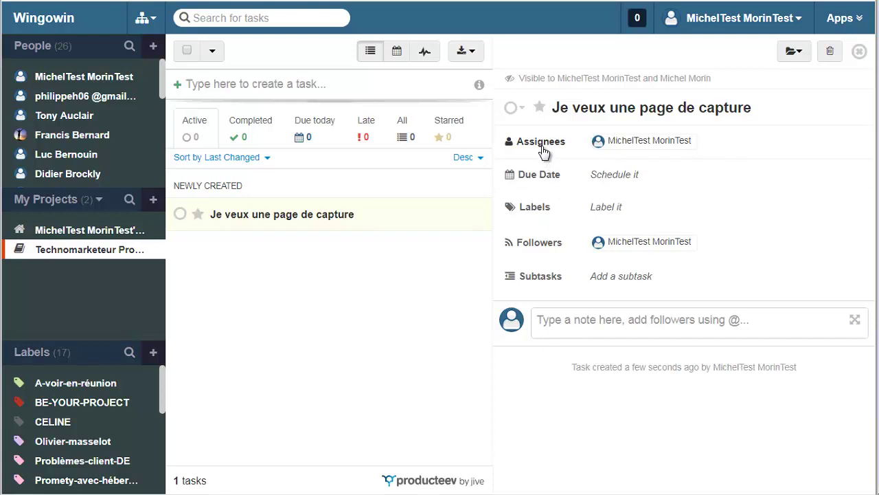
- Add three colleagues as assignees by searching each name and picking the suggestion
mouse_move(543, 151)
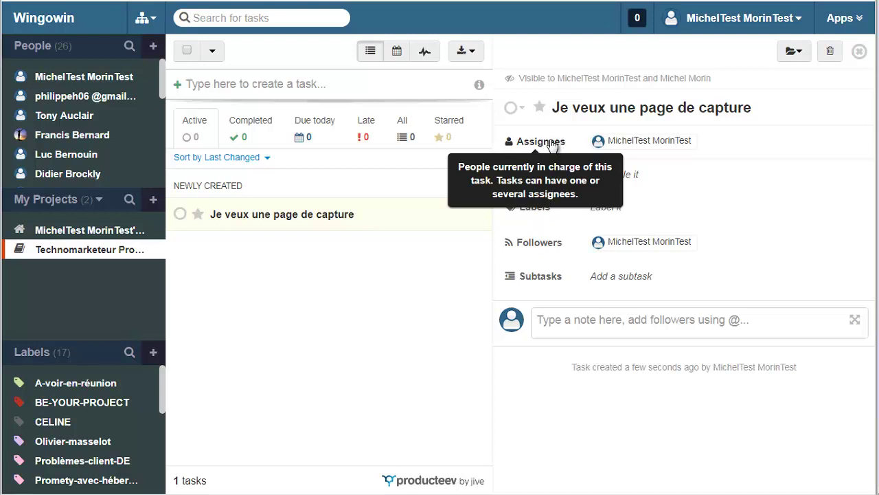
left_click(550, 146)
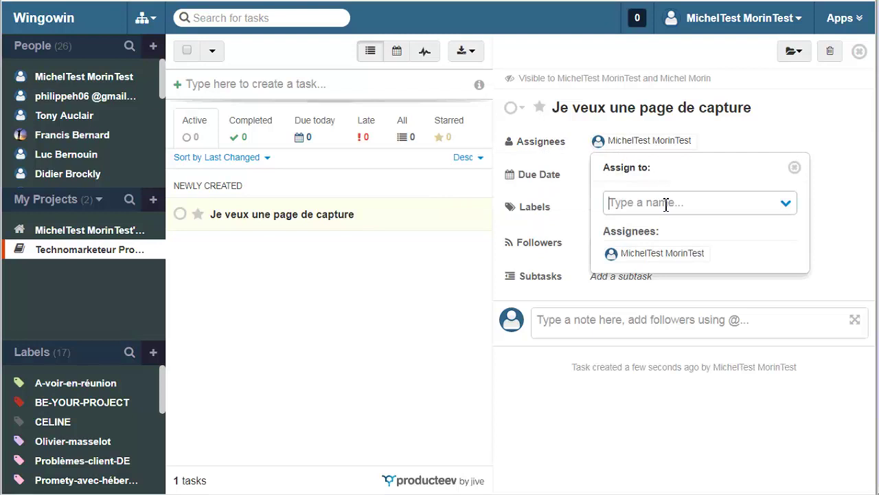
type("mic")
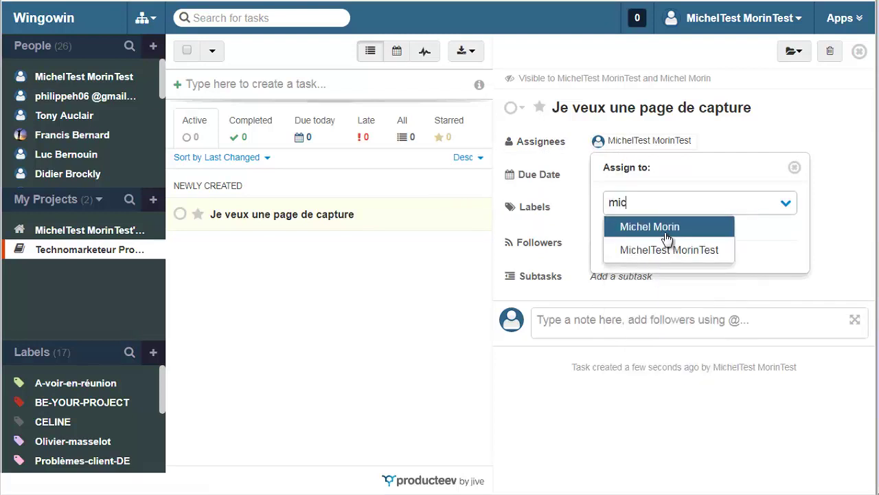
left_click(664, 233)
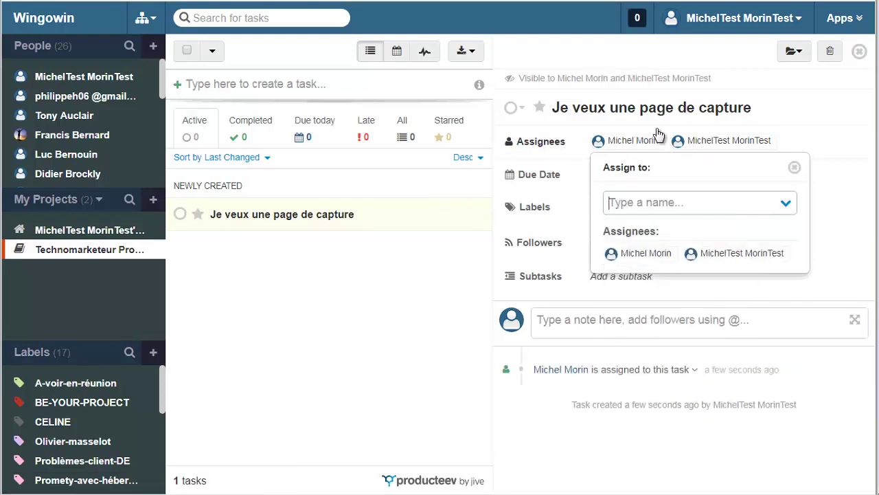
type("tony au")
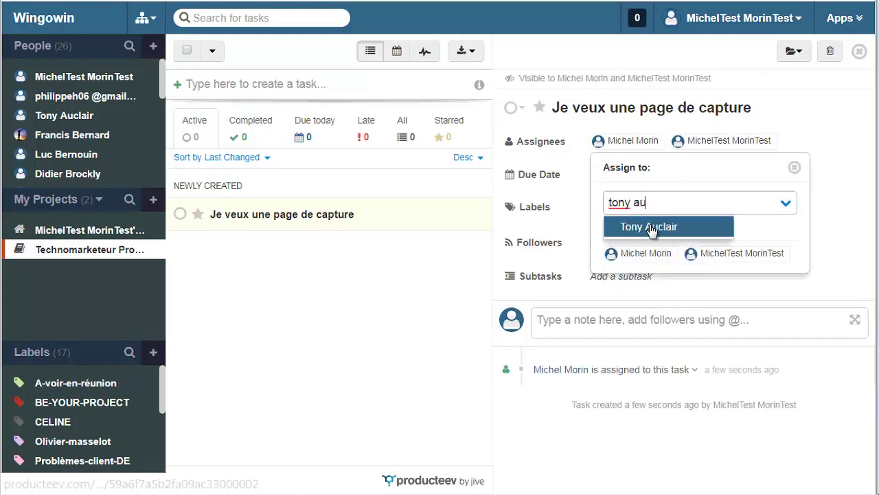
left_click(651, 230)
type("fra")
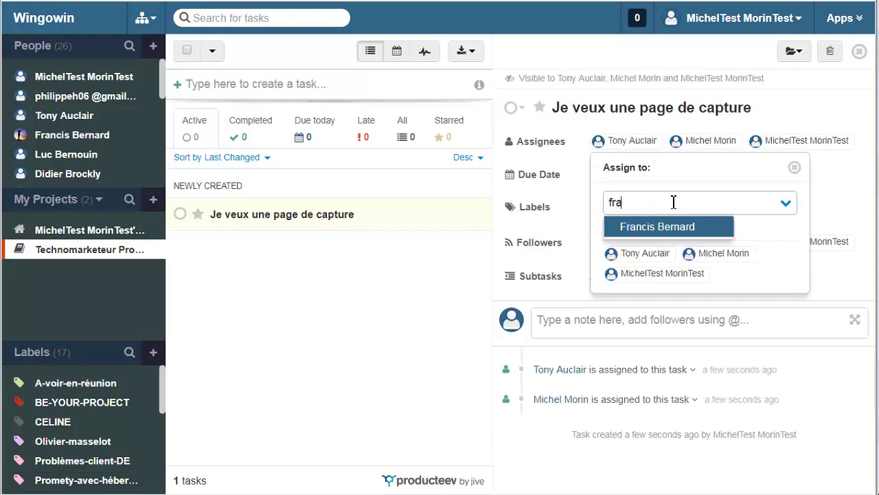
left_click(661, 225)
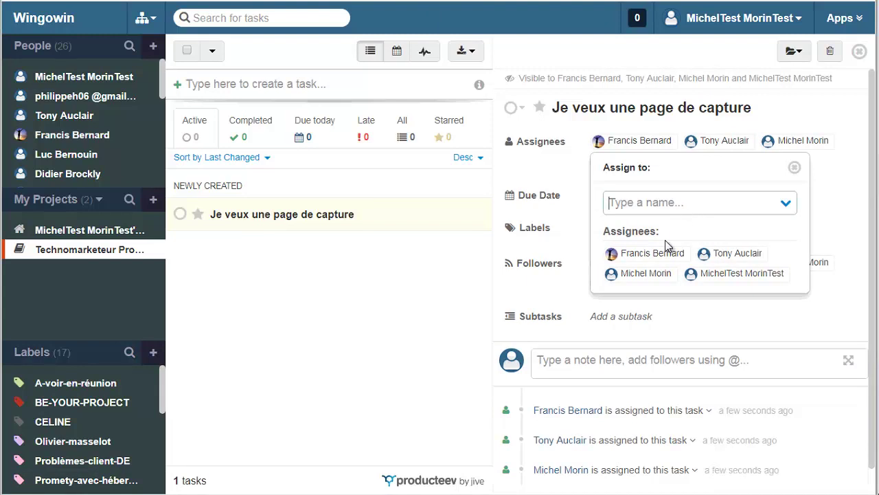
- Confirm the fourth assignee and review the priority and status choices without changing them
left_click(573, 362)
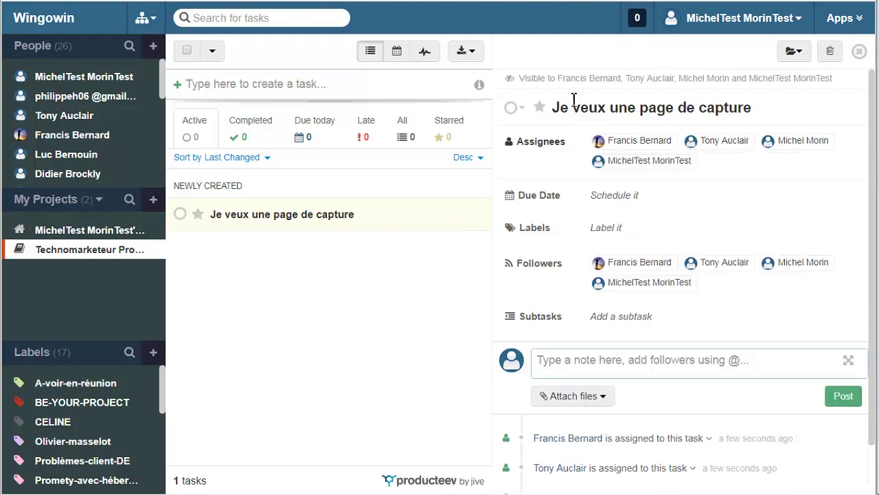
left_click(540, 109)
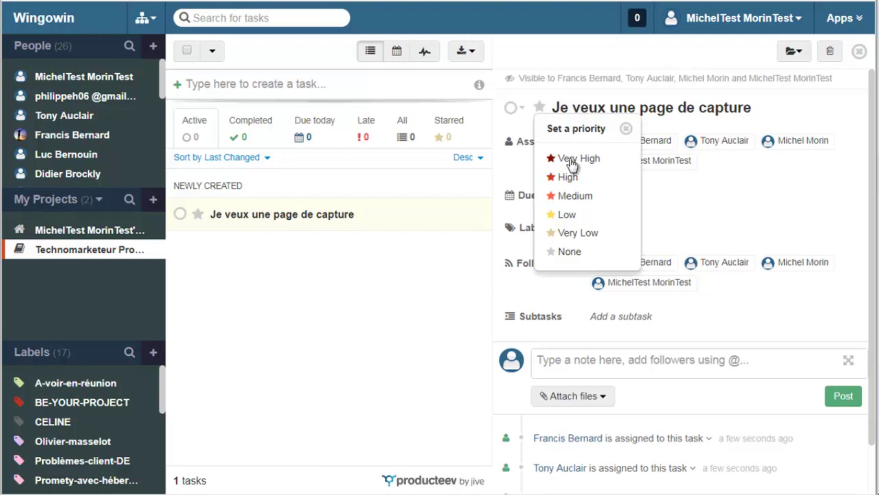
left_click(523, 109)
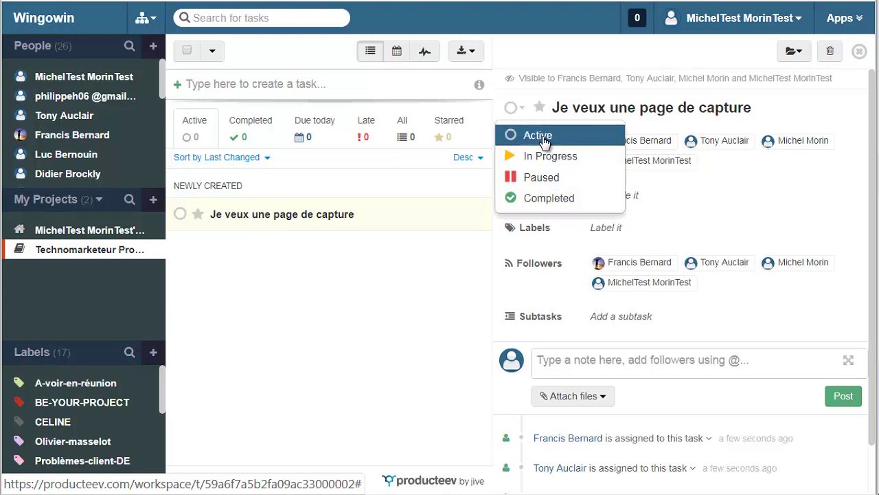
left_click(757, 360)
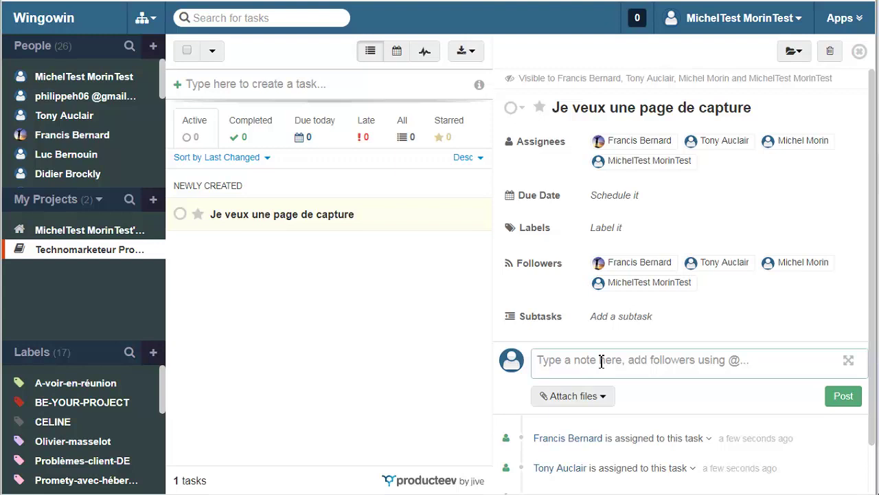
- Post a multi-line comment: 'Je veux une page de capture', '1- Mettre tel titre', '- Mettre le CGV', 'etc...'
type("Je veux une")
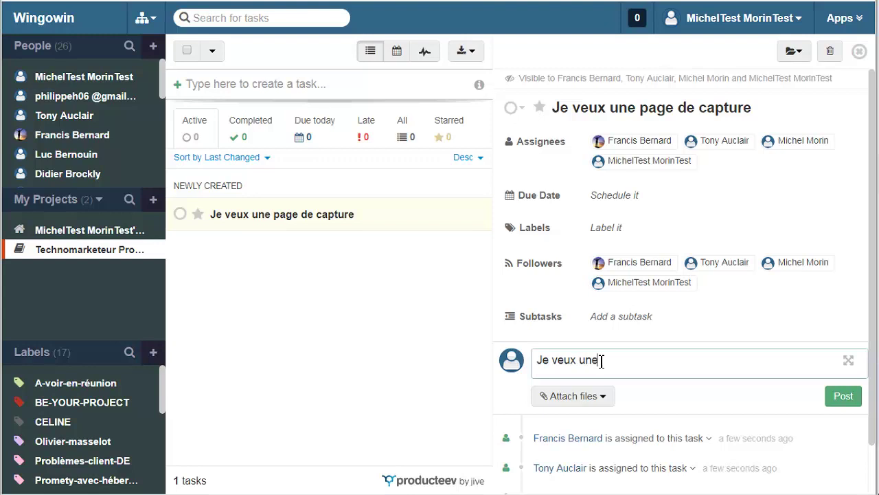
type(" page de capture")
key("Return")
key("Return")
type("1- Mettre tel titr")
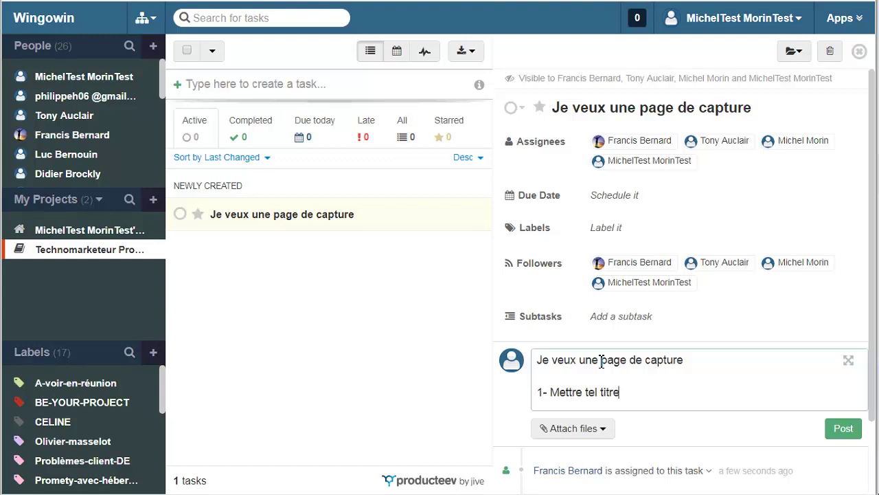
type("e")
key("Return")
type("-")
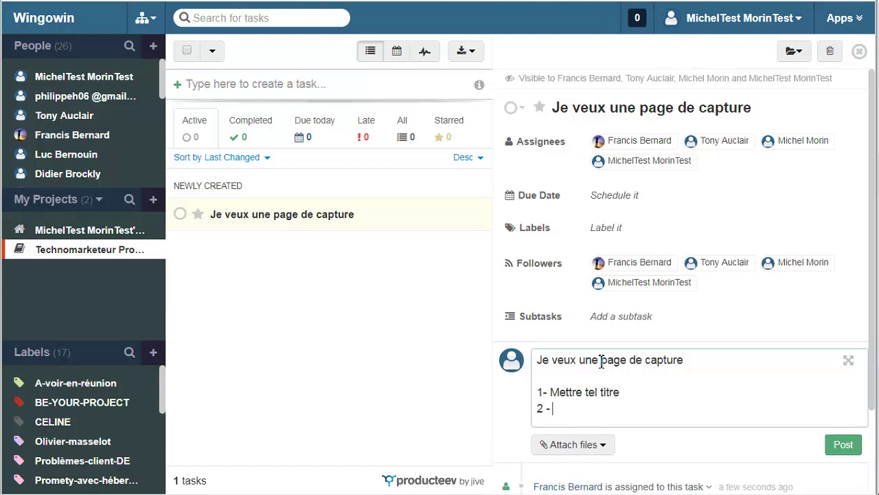
type(" Mettre le CGV")
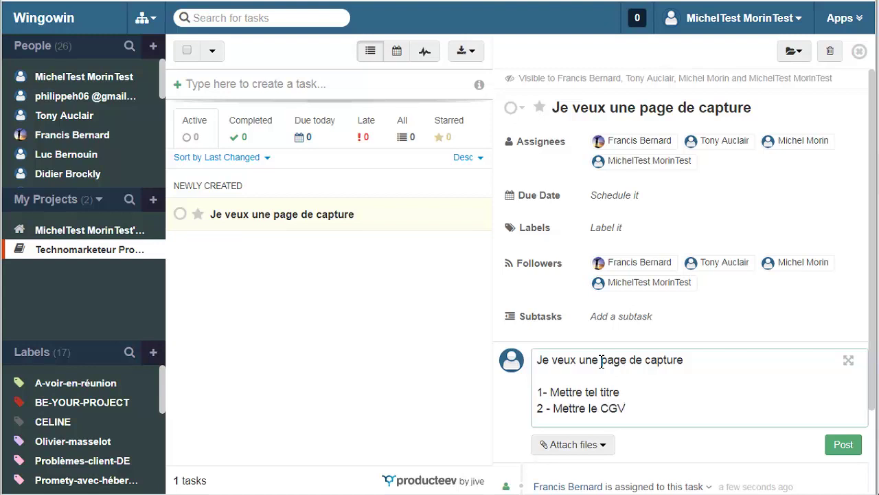
key("Return")
type("etc...")
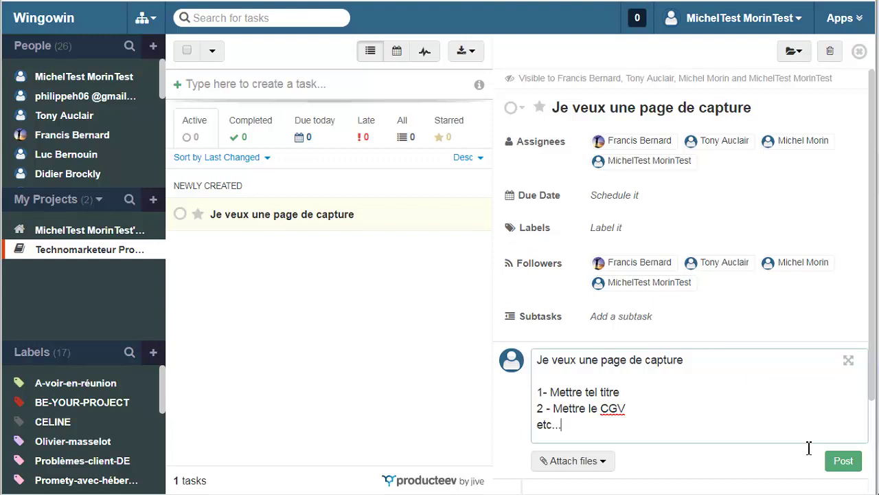
left_click(843, 462)
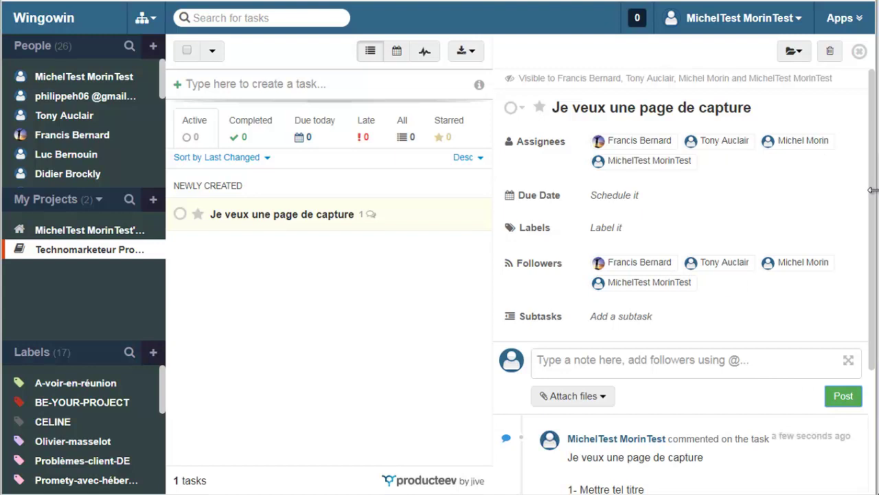
left_click_drag(874, 200, 870, 238)
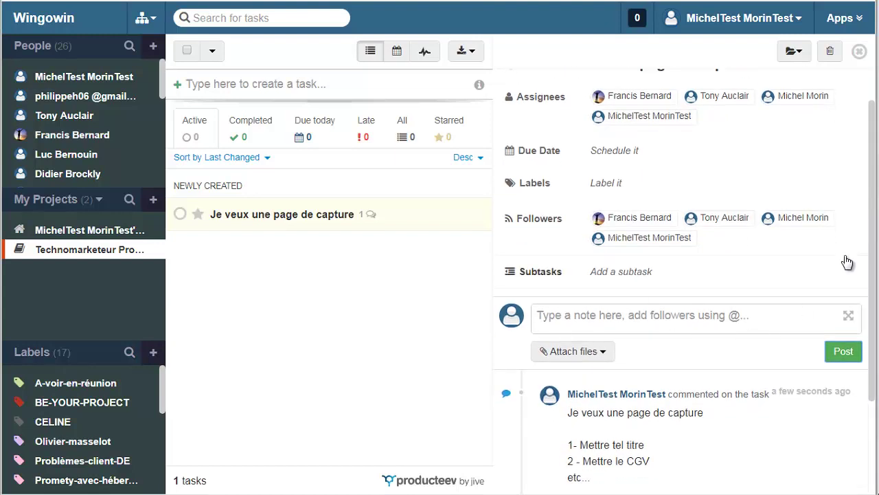
left_click(583, 322)
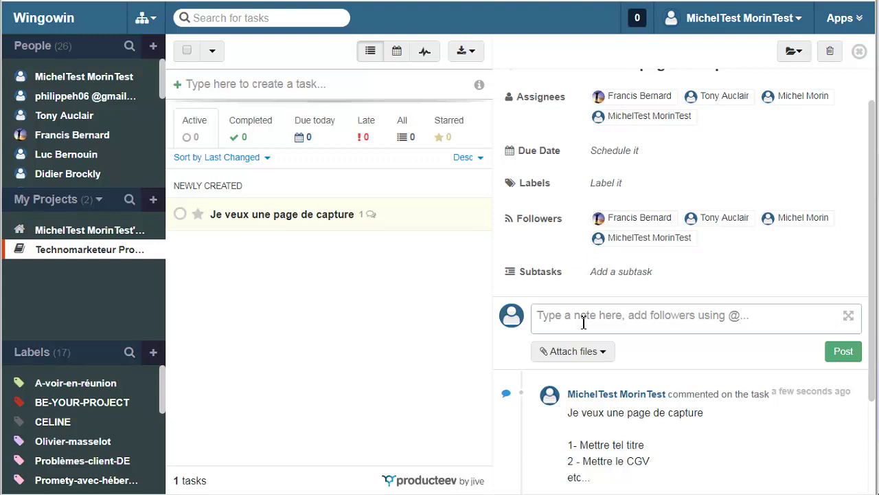
- Post a second comment reading 'Le cgv est en place'
type("Le cg")
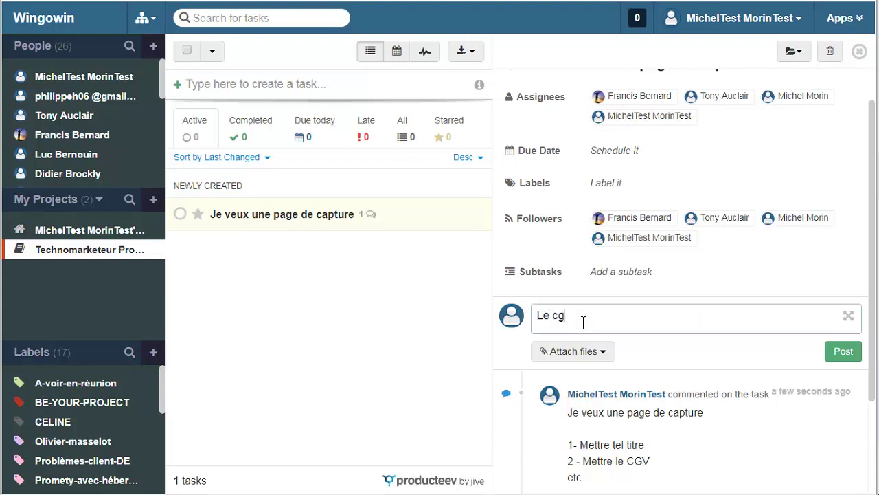
type("v est en place")
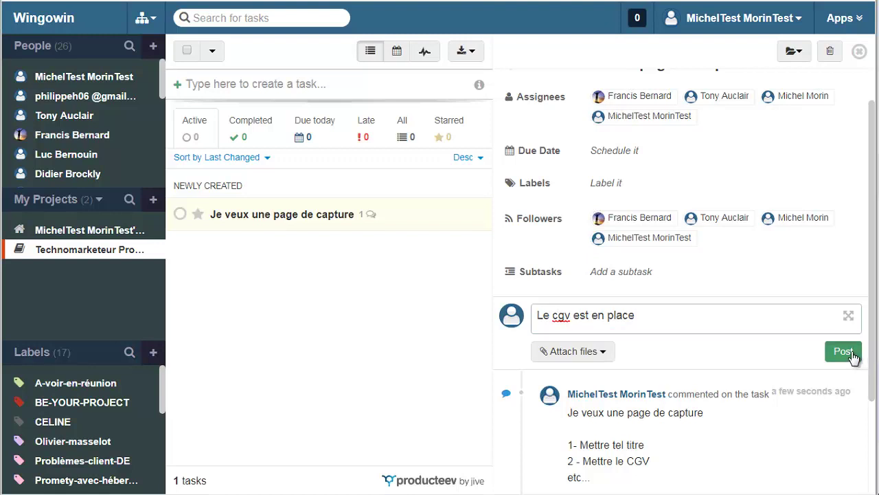
left_click(851, 354)
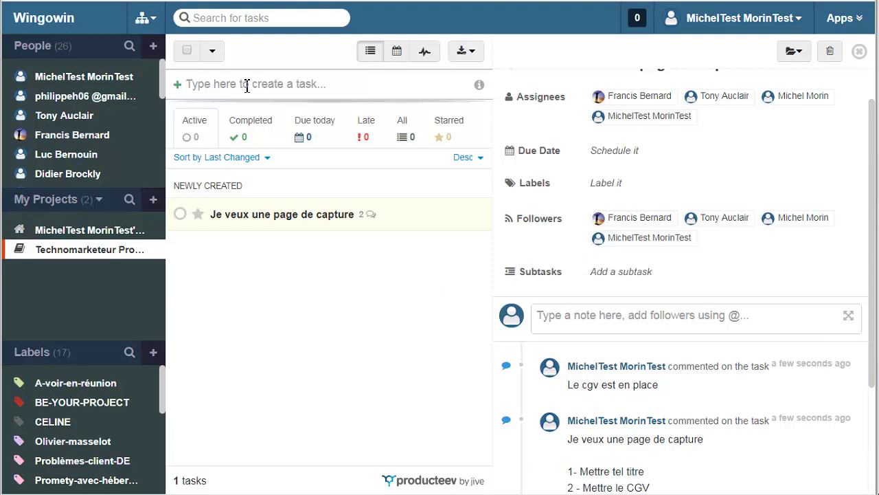
- Create the task 'Voici ma deuxième demande' and open its details
type("Voici ma ")
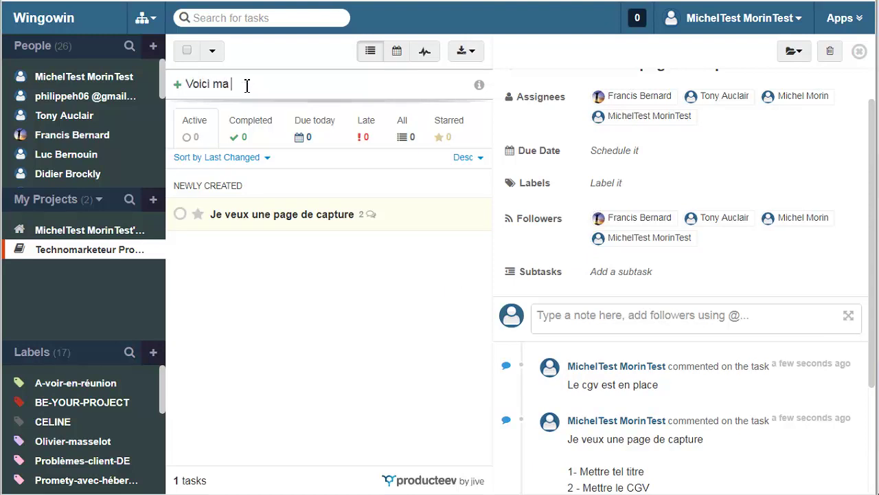
type("deuxième demande")
key("Return")
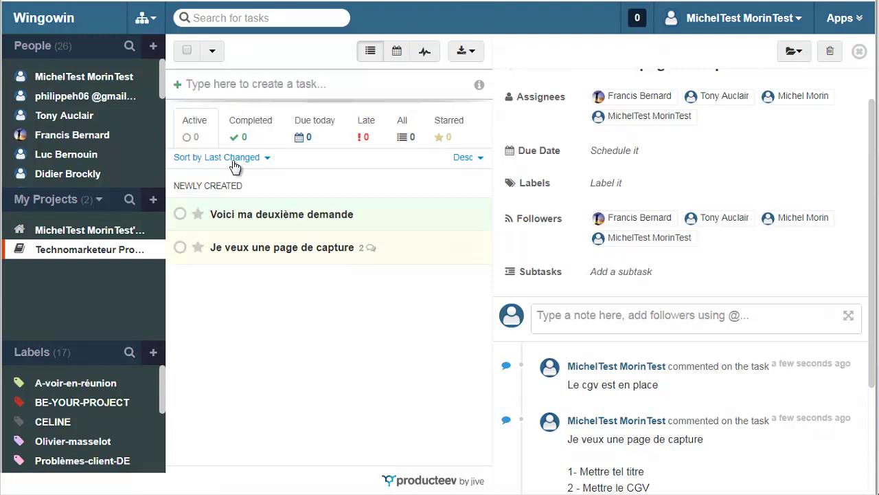
left_click(271, 215)
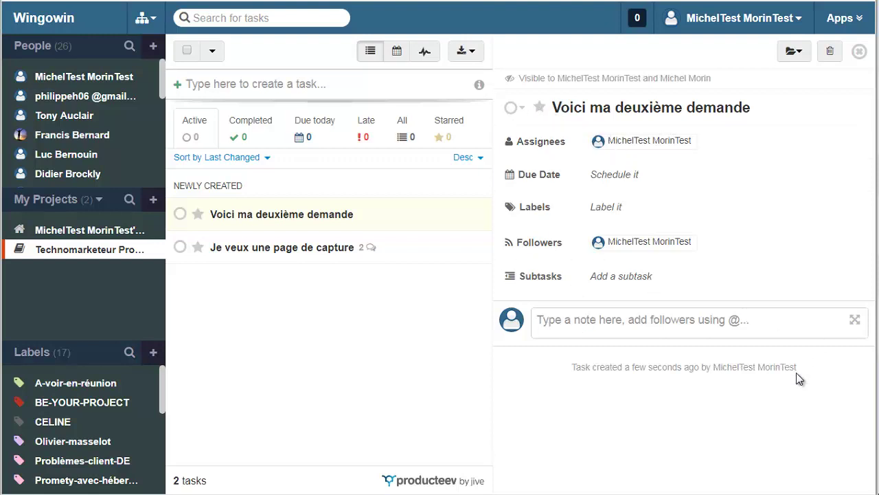
left_click(247, 90)
- Create the task 'Information générales du projet' and open its detail panel
type("Information générales du proje")
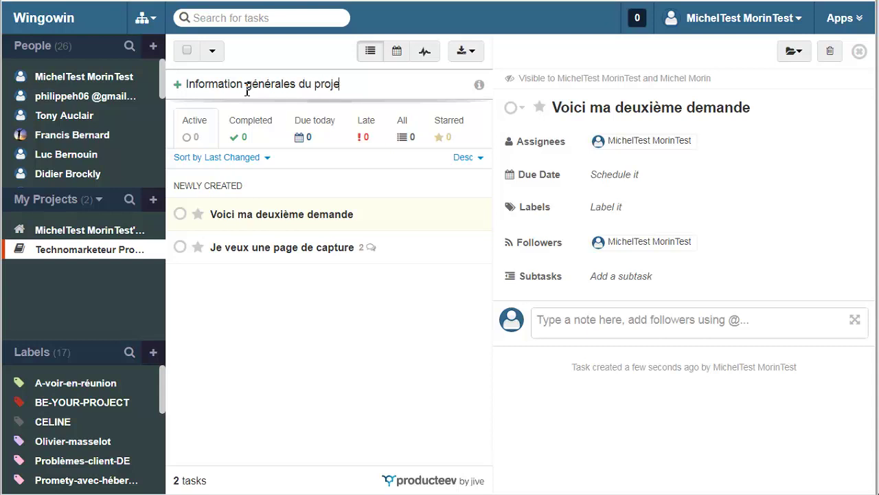
type("t")
key("Return")
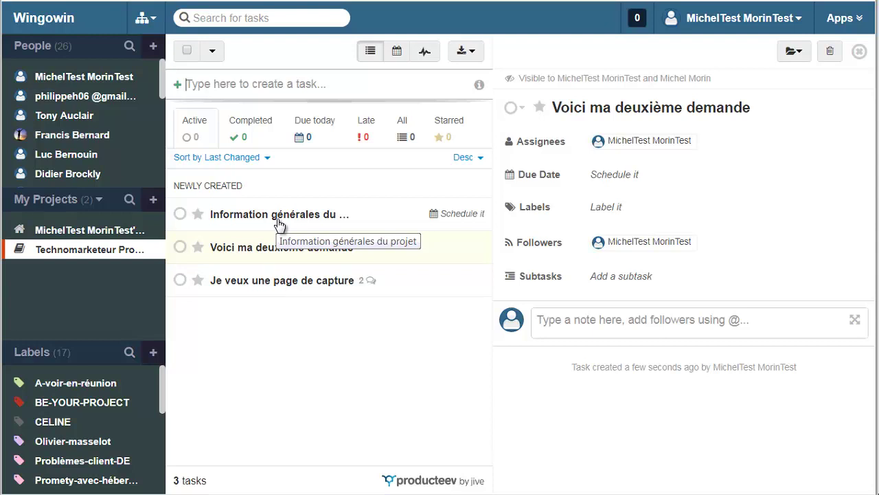
left_click(279, 224)
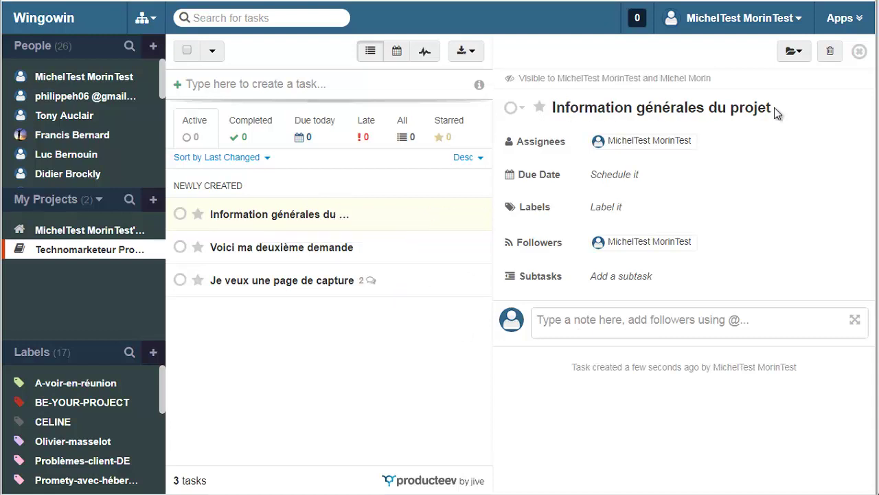
- Rename the third task to 'Informations générales du projet' by adding the missing 's'
left_click(634, 112)
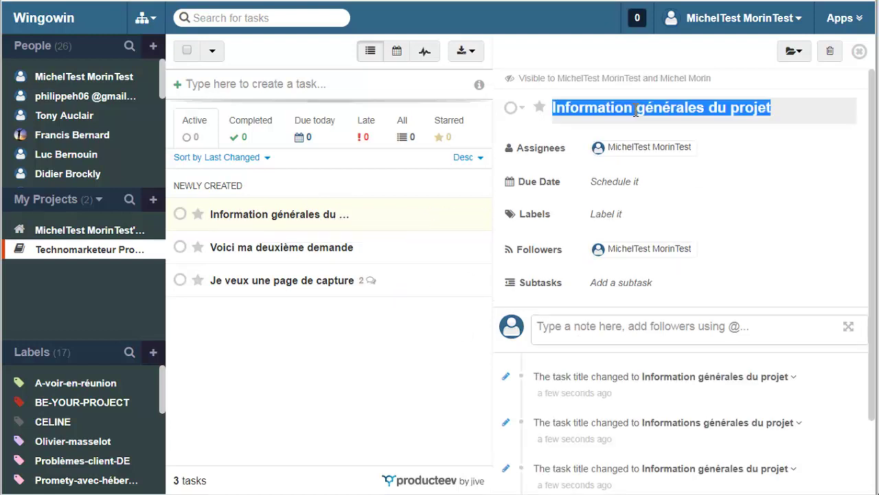
left_click(633, 119)
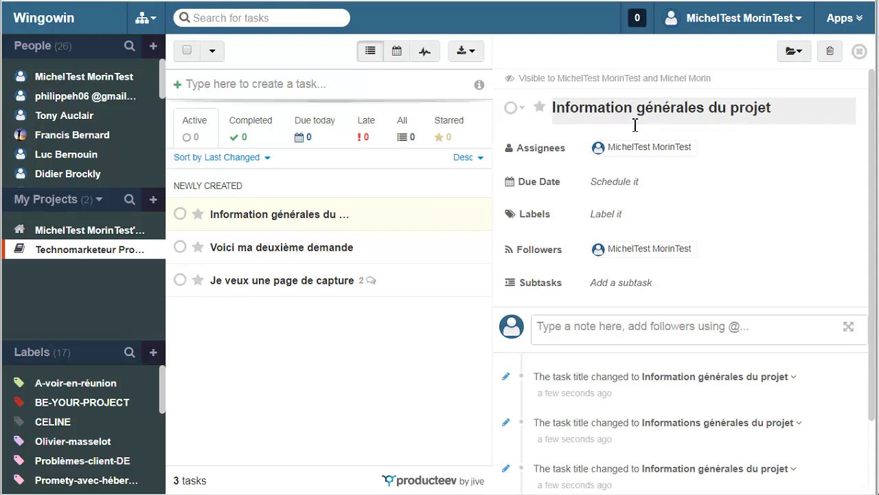
type("s")
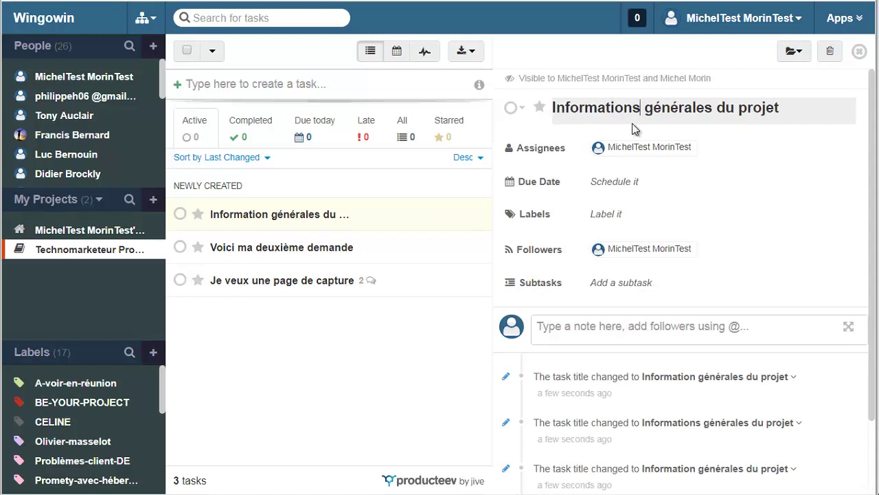
key("Return")
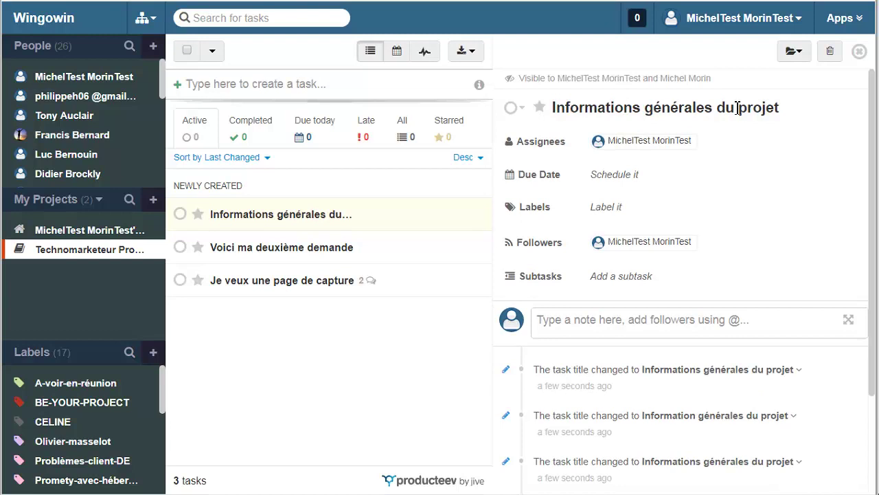